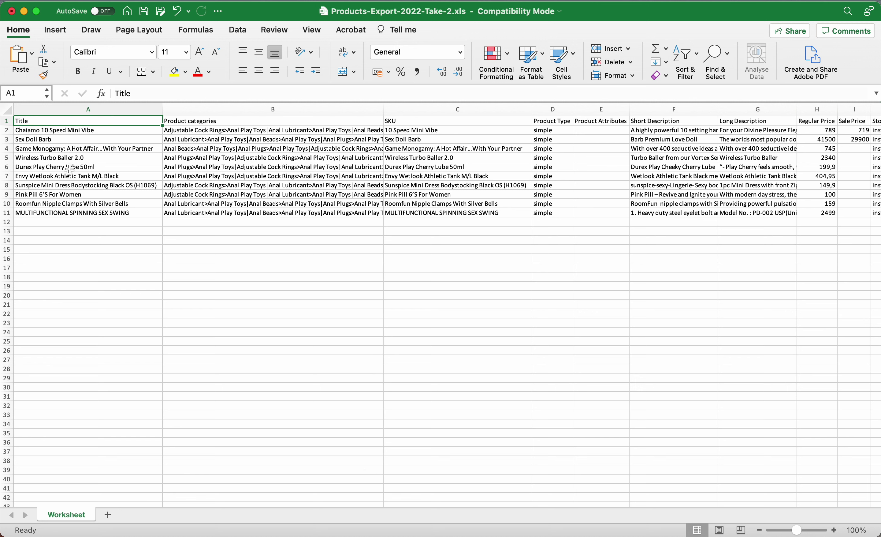
# Step: Review the first product's title and category text, leaving the categories unchanged
pyautogui.click(29, 132)
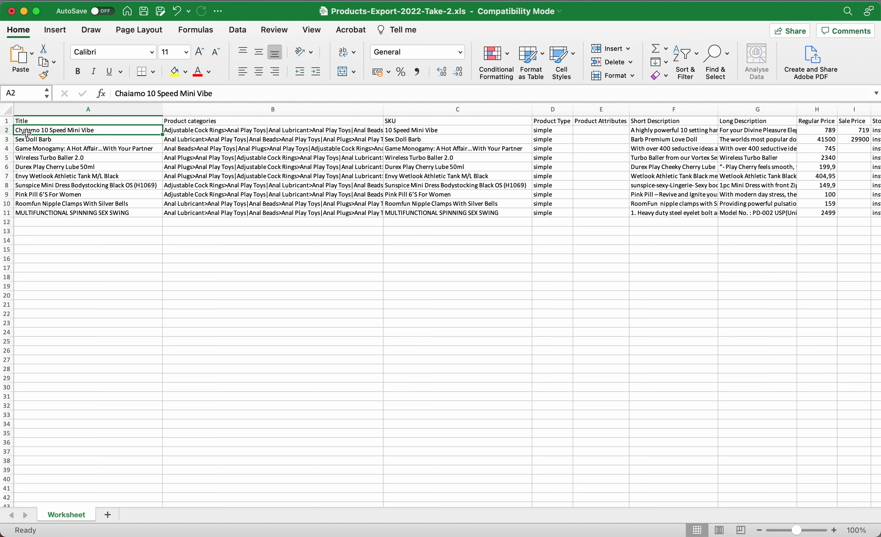
pyautogui.click(172, 130)
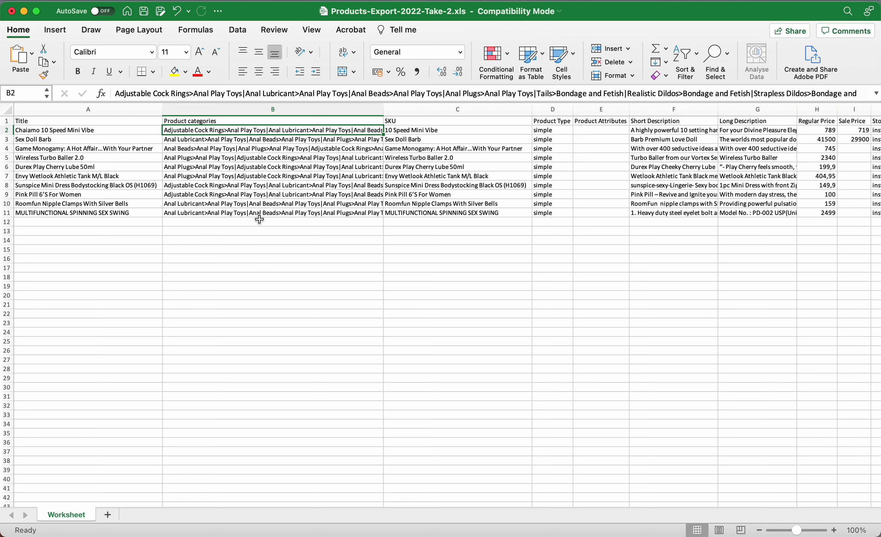
pyautogui.moveTo(115, 94); pyautogui.dragTo(186, 94)
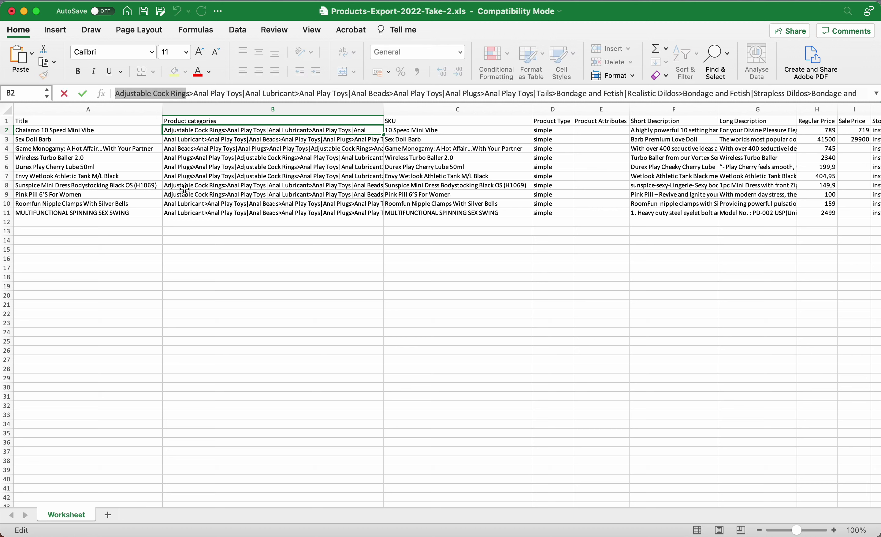
pyautogui.click(192, 94)
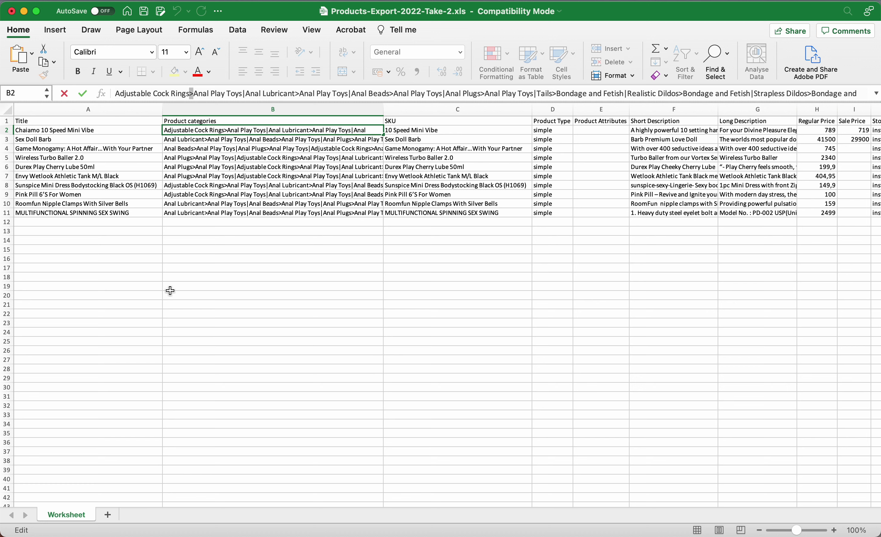
pyautogui.click(245, 93)
pyautogui.moveTo(249, 94); pyautogui.dragTo(343, 94)
pyautogui.click(301, 93)
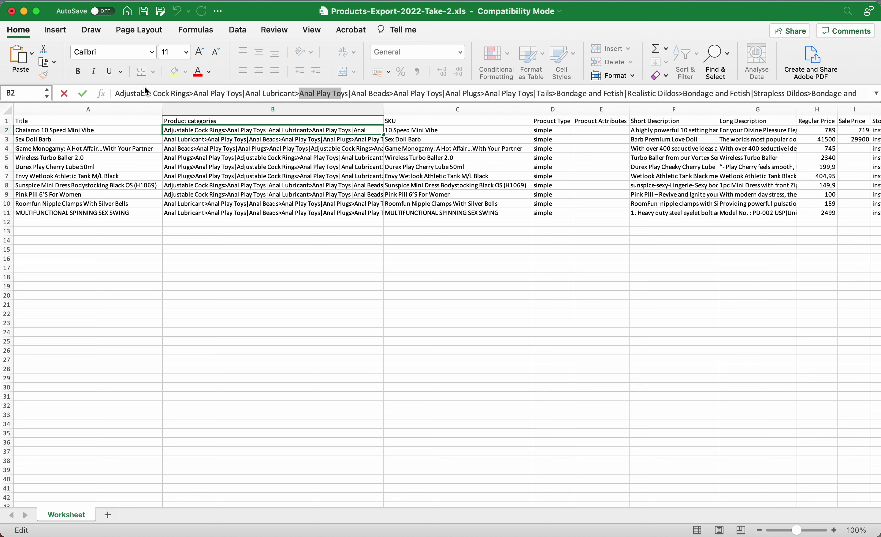
pyautogui.moveTo(115, 93); pyautogui.dragTo(242, 92)
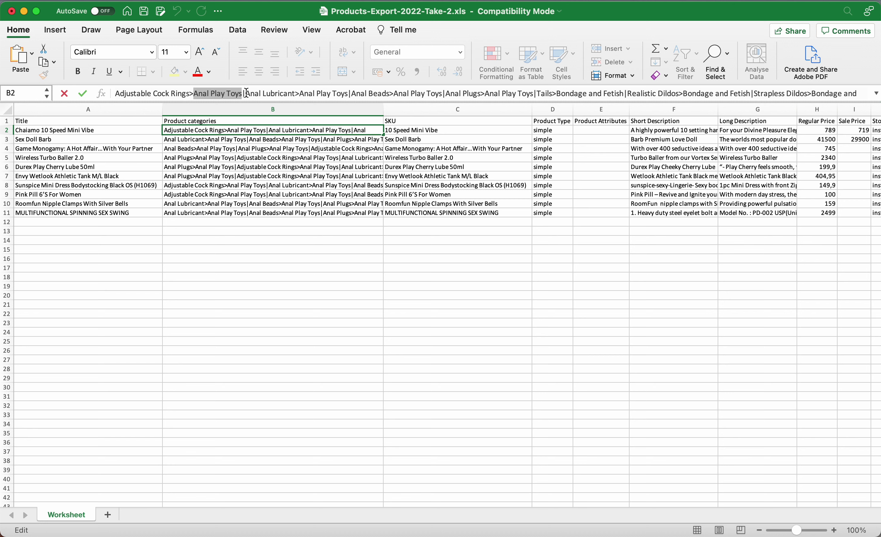
pyautogui.moveTo(246, 93); pyautogui.dragTo(345, 93)
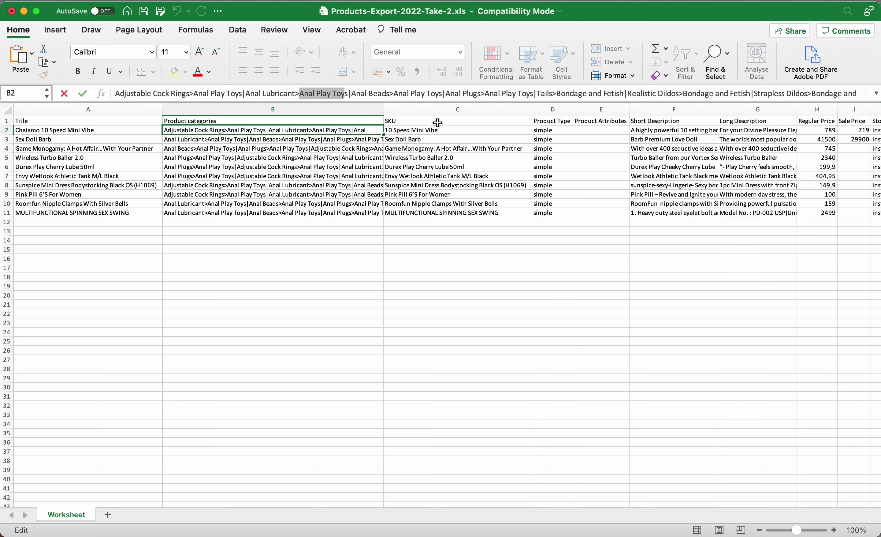
pyautogui.click(415, 123)
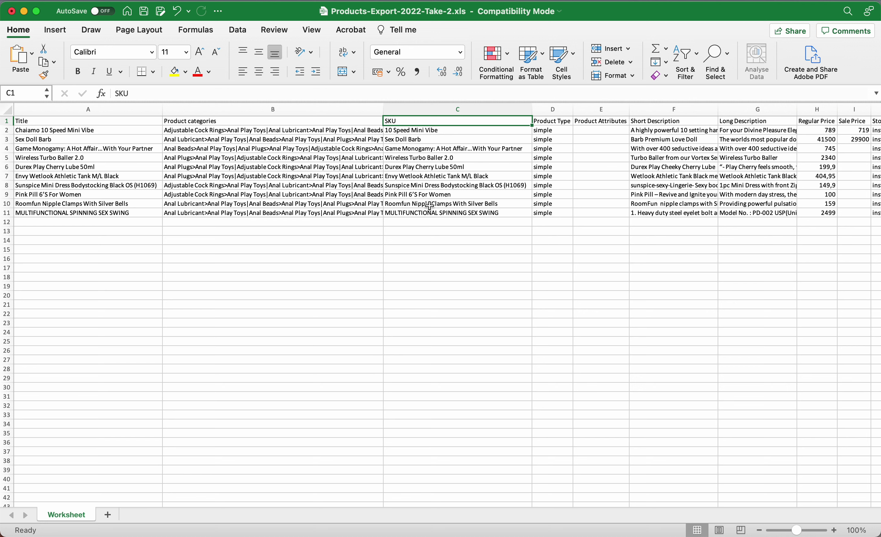
# Step: Check the first product's title, type and empty attributes, plus the empty row below the products
pyautogui.click(80, 132)
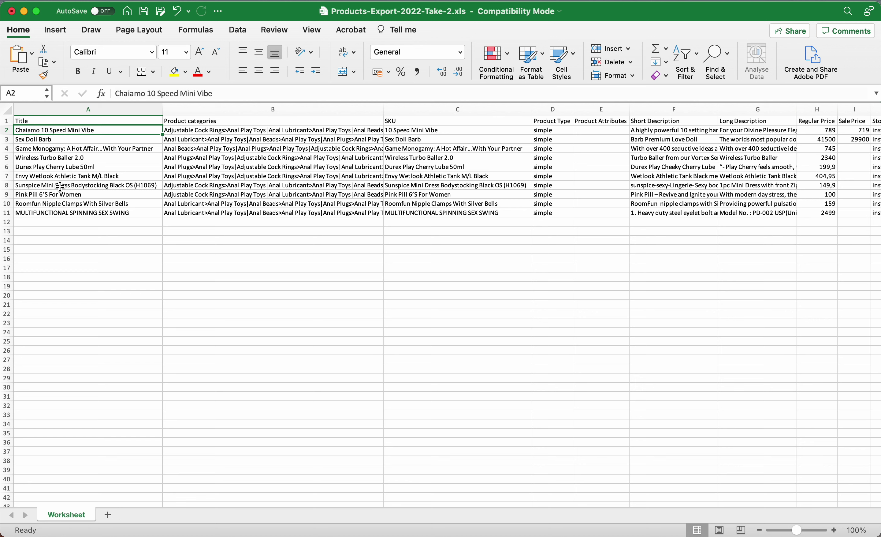
pyautogui.click(541, 129)
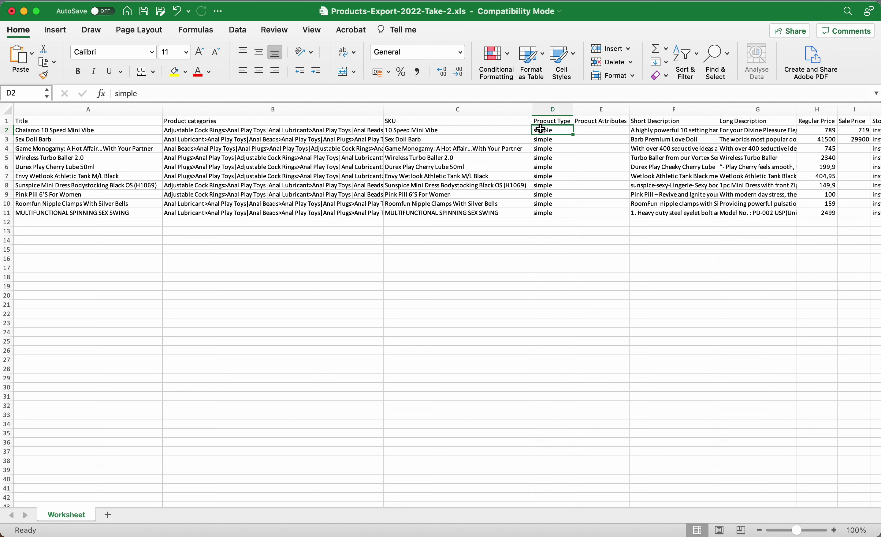
pyautogui.click(606, 130)
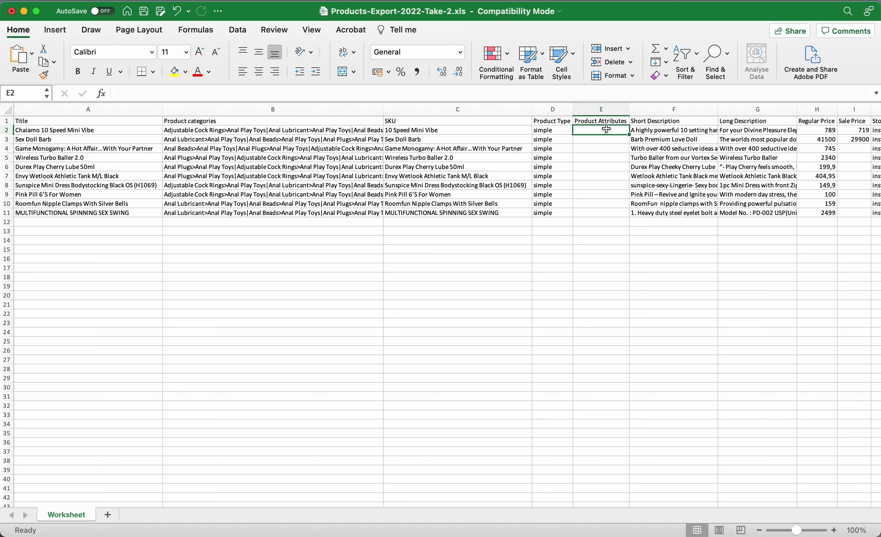
pyautogui.hscroll(2, 606, 214)
pyautogui.hscroll(10, 606, 215)
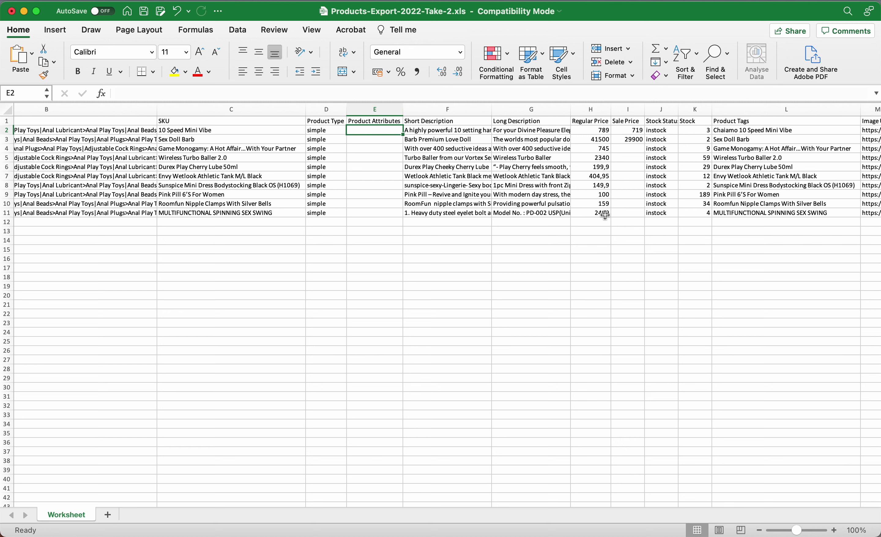
pyautogui.click(328, 224)
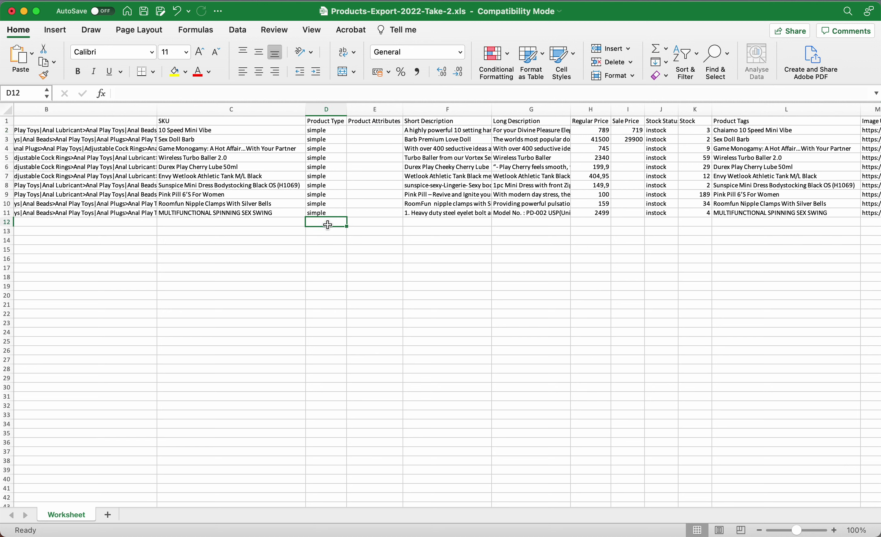
pyautogui.click(365, 224)
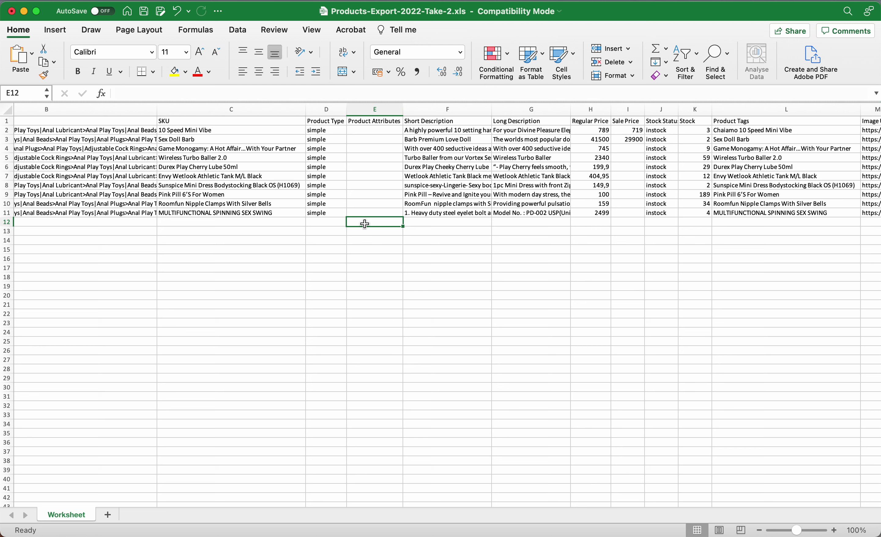
pyautogui.click(429, 223)
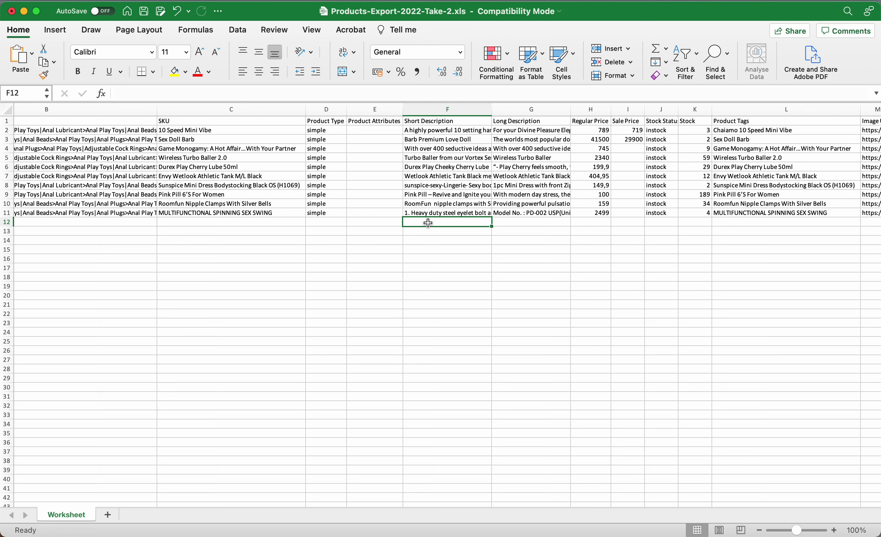
# Step: Read the first product's SKU, short description and long description
pyautogui.click(233, 130)
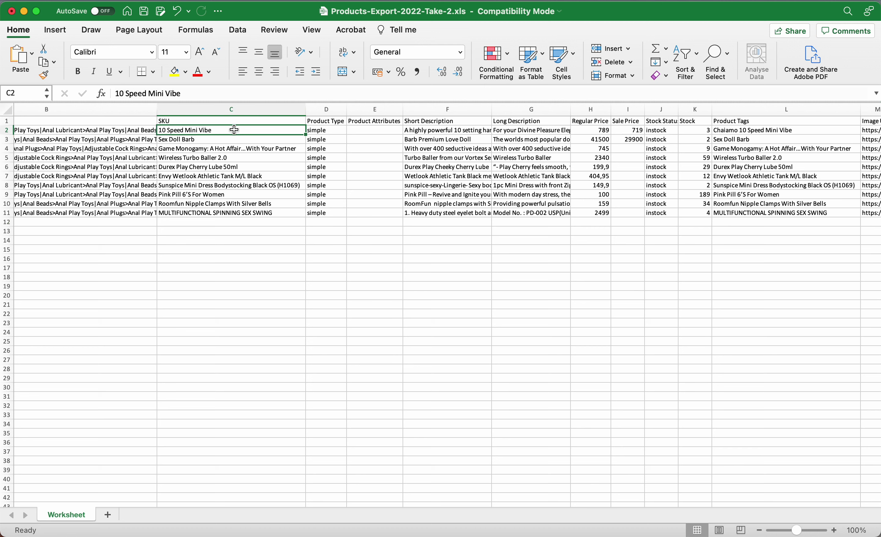
pyautogui.click(414, 130)
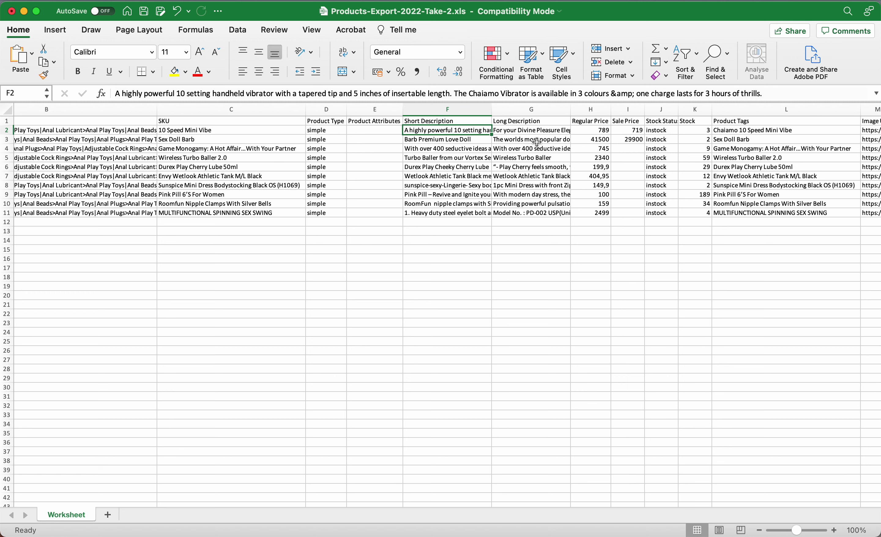
pyautogui.click(537, 131)
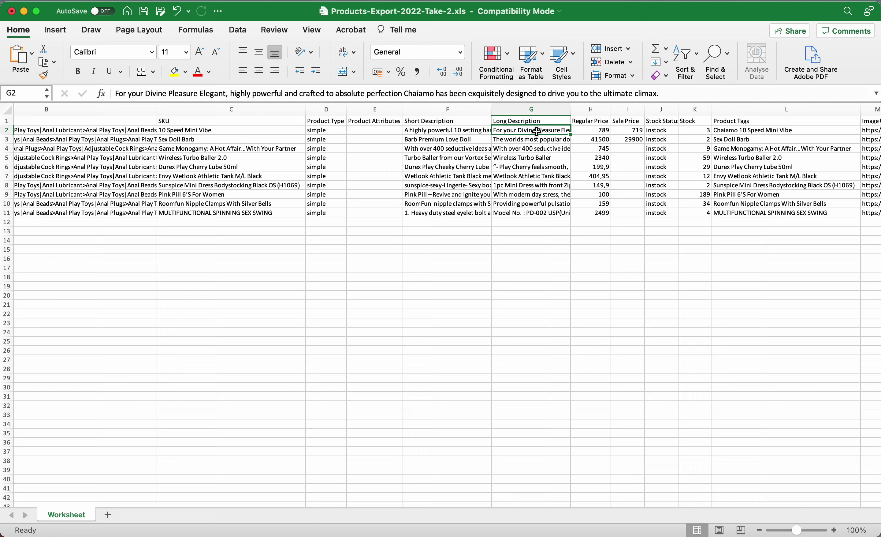
pyautogui.hscroll(5, 537, 131)
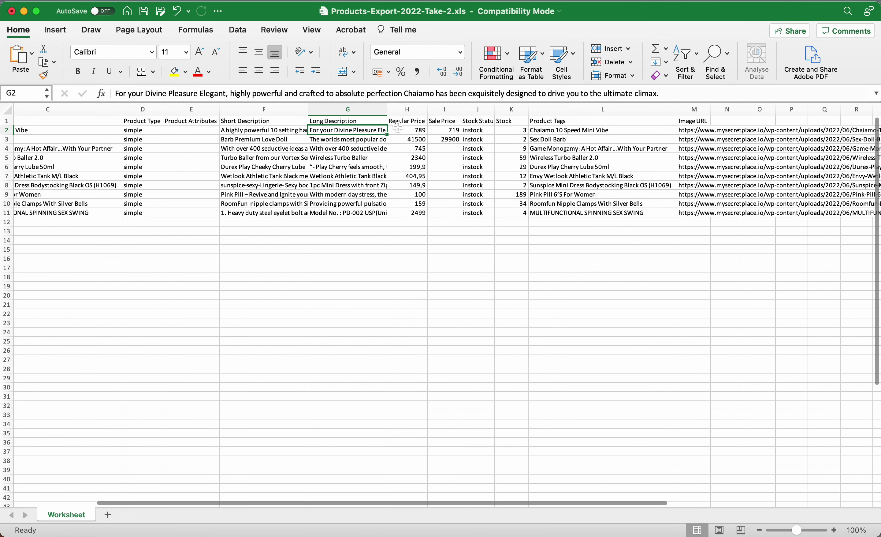
# Step: Check the first product's prices, instock status, 3-unit quantity and tags, reaching the Image URL column
pyautogui.click(398, 128)
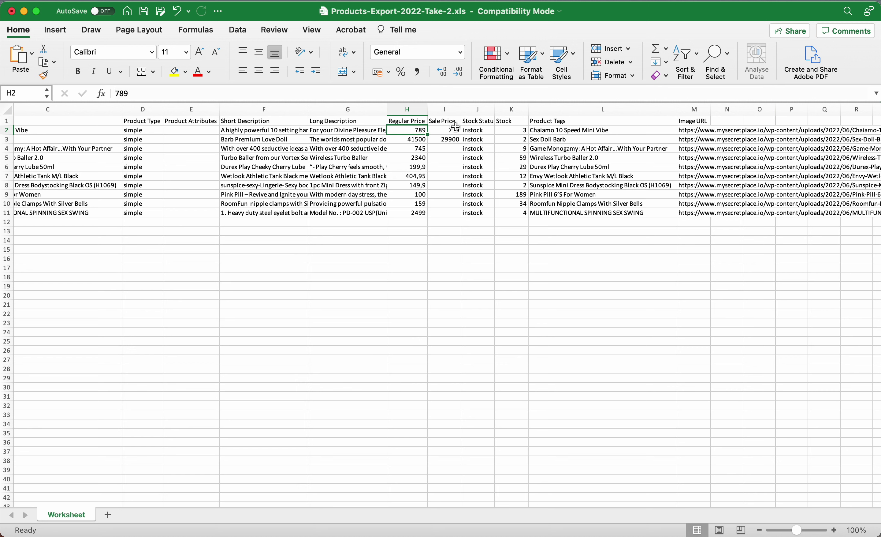
pyautogui.click(448, 132)
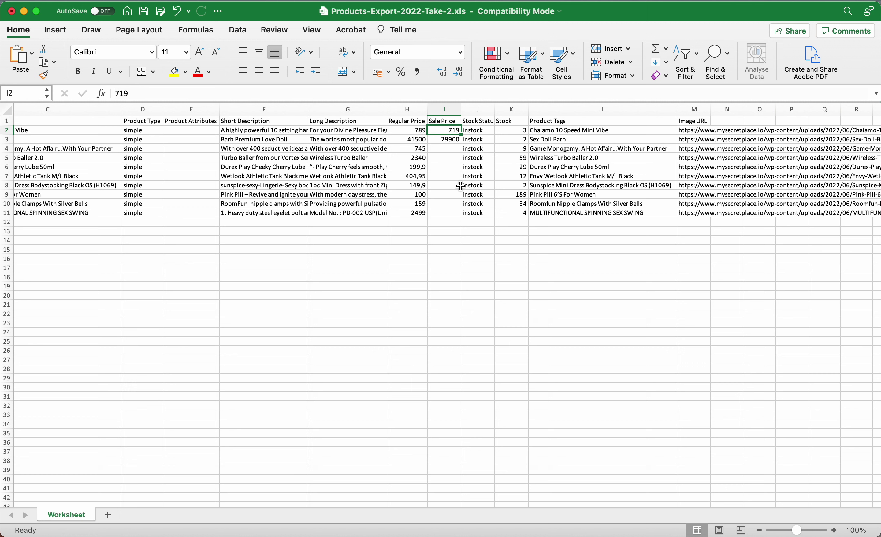
pyautogui.click(486, 131)
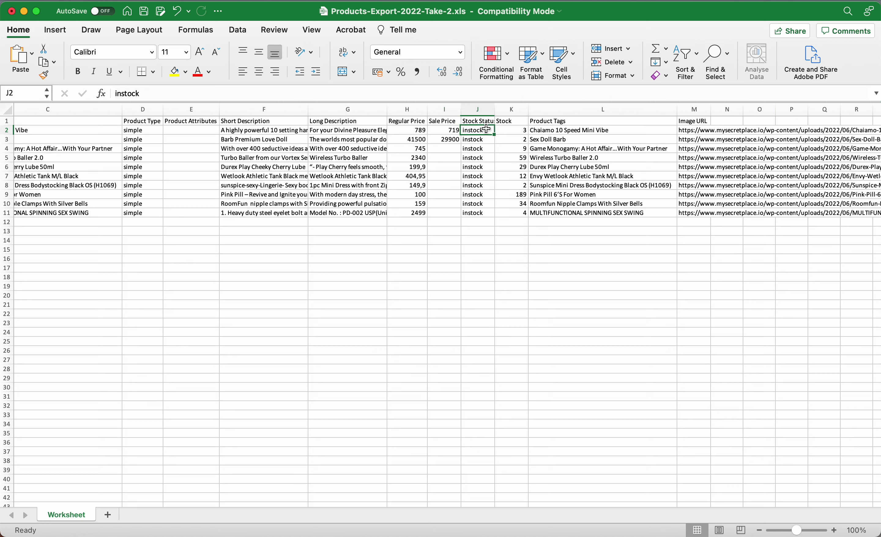
pyautogui.click(515, 132)
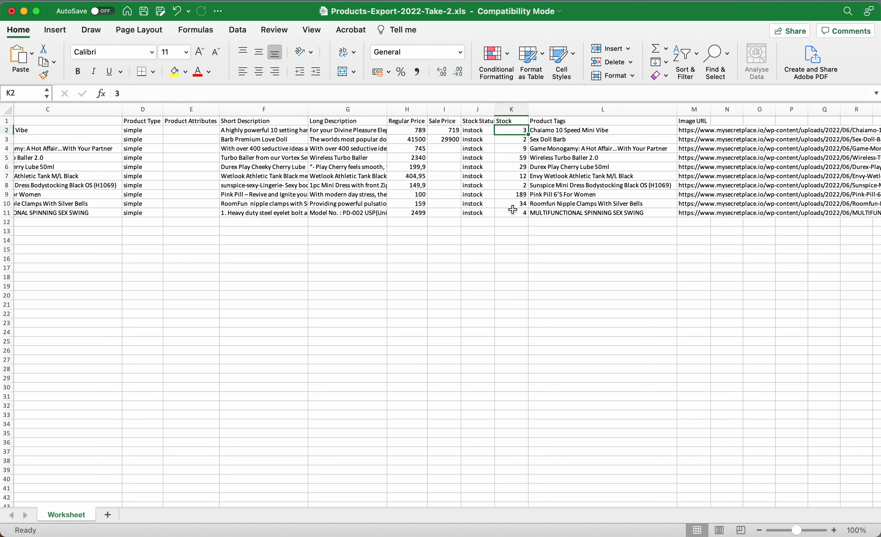
pyautogui.hscroll(3, 564, 217)
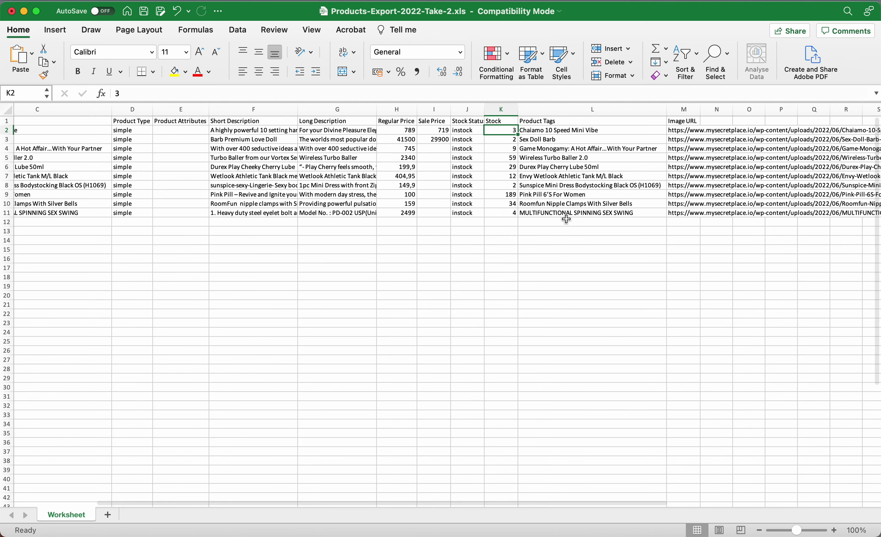
pyautogui.click(542, 130)
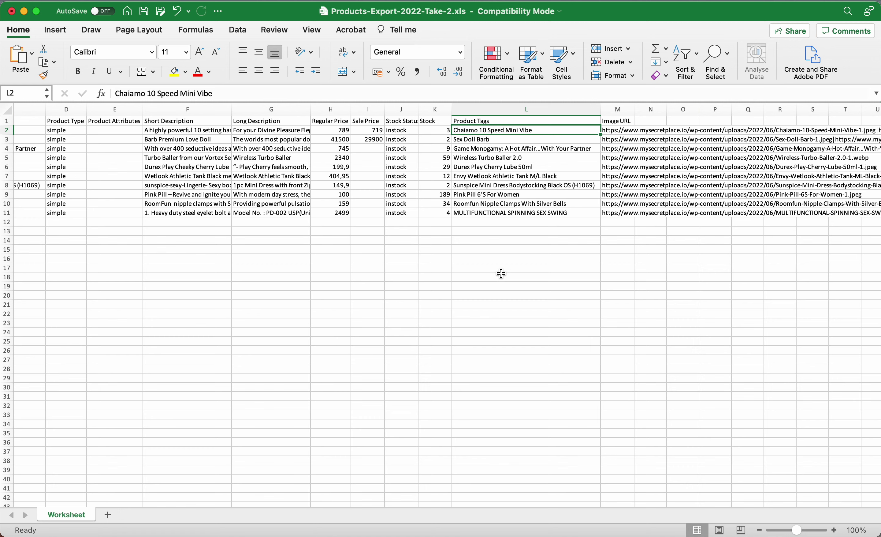
pyautogui.hscroll(5, 623, 269)
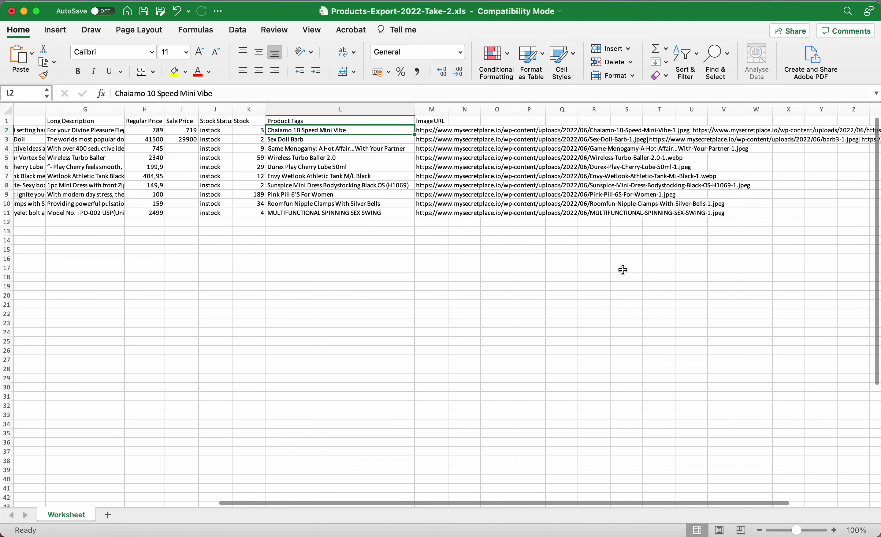
pyautogui.hscroll(7, 624, 270)
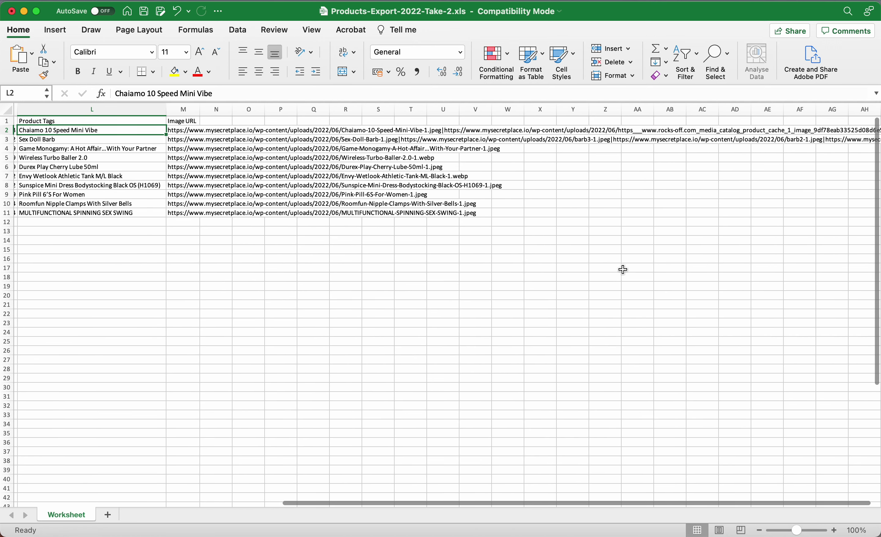
pyautogui.hscroll(1, 623, 270)
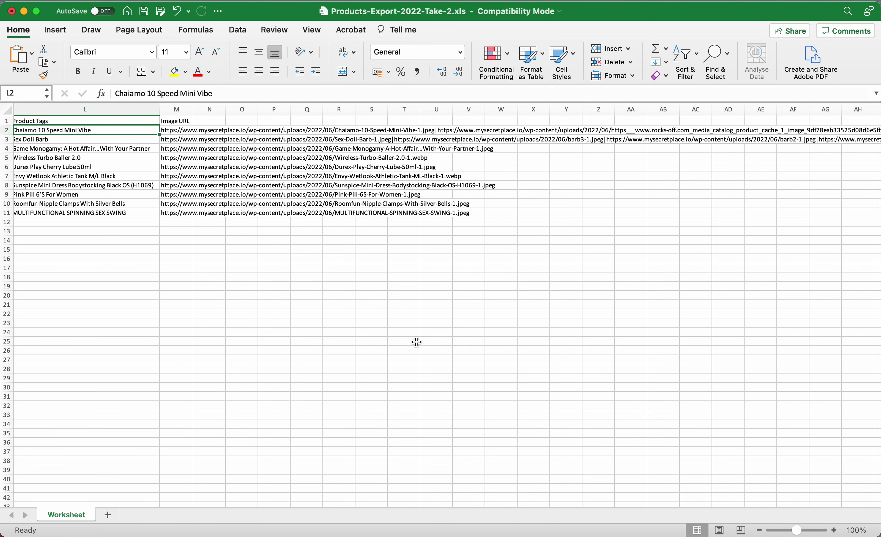
# Step: Switch to the WordPress dashboard in Chrome and open the Media Library
pyautogui.hotkey('ctrl', 'Up')
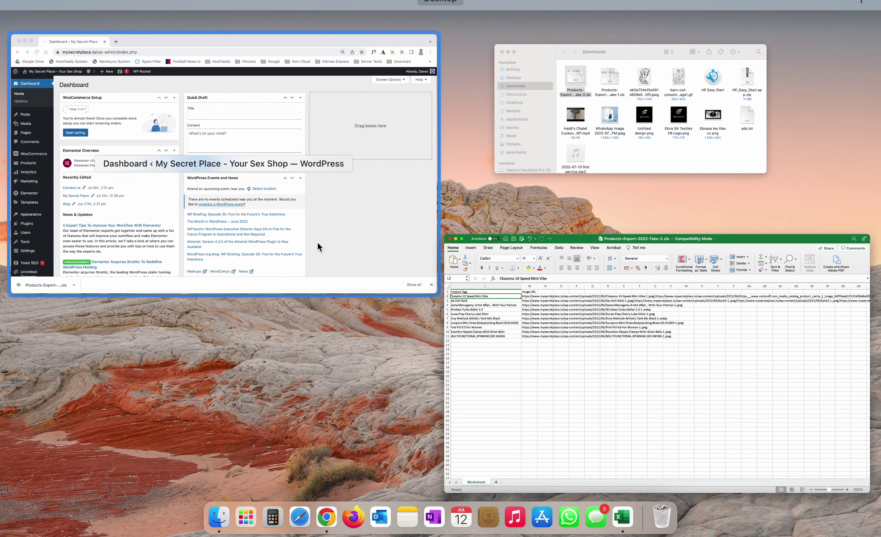
pyautogui.click(319, 246)
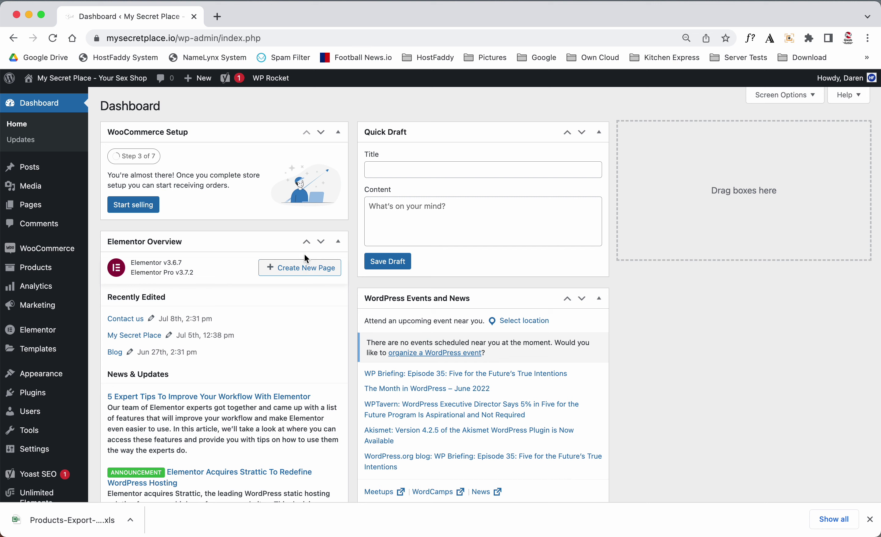
pyautogui.moveTo(38, 185)
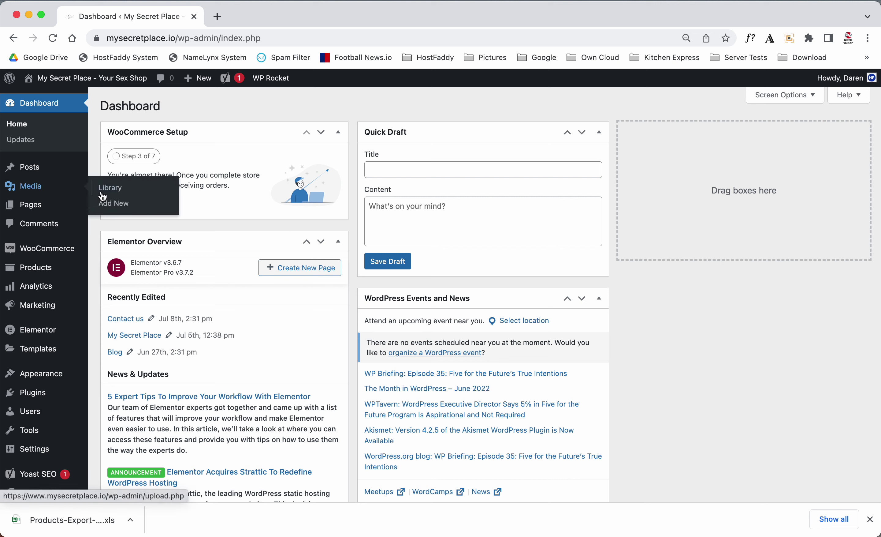
pyautogui.click(105, 187)
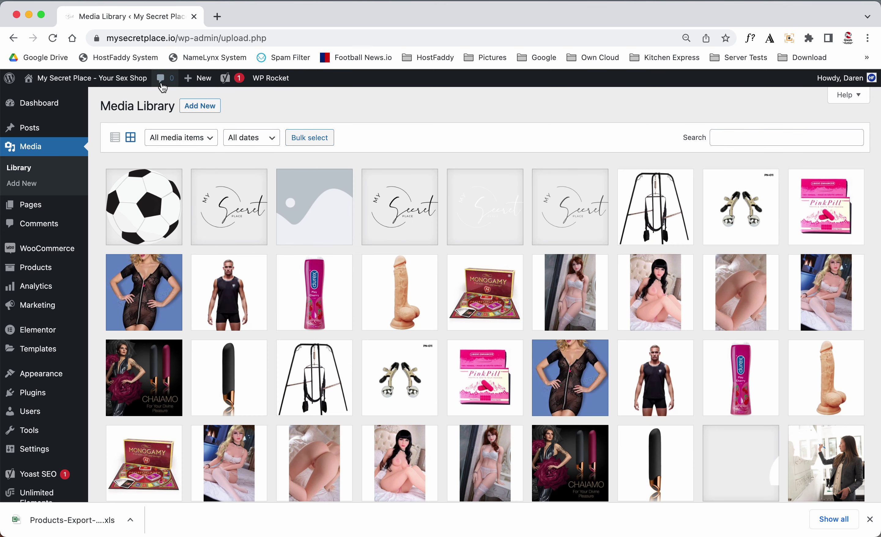
# Step: Upload the line-drawing portrait JPEG from Downloads as new media
pyautogui.click(201, 108)
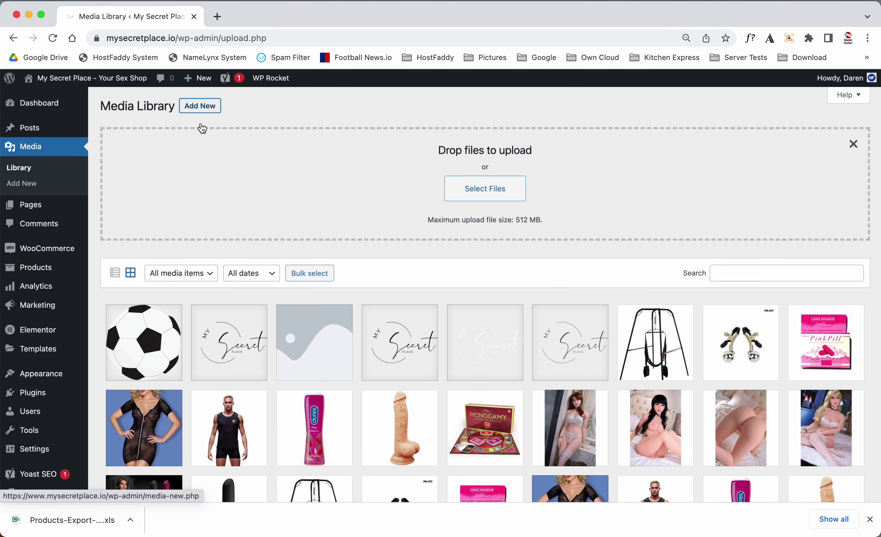
pyautogui.click(496, 188)
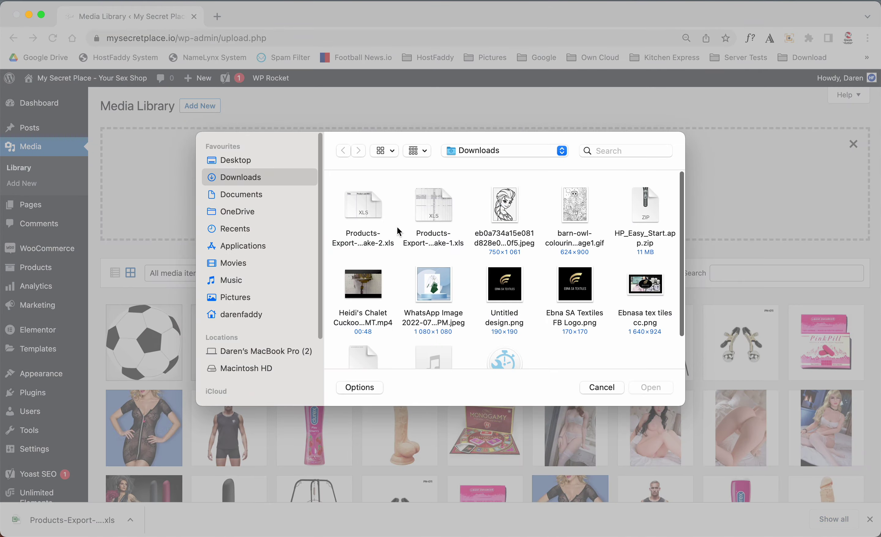
pyautogui.click(509, 200)
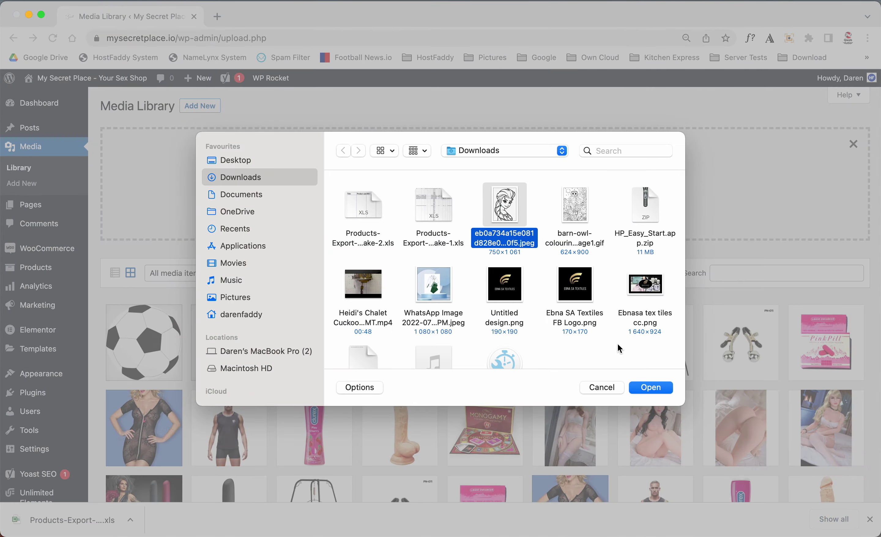
pyautogui.click(651, 387)
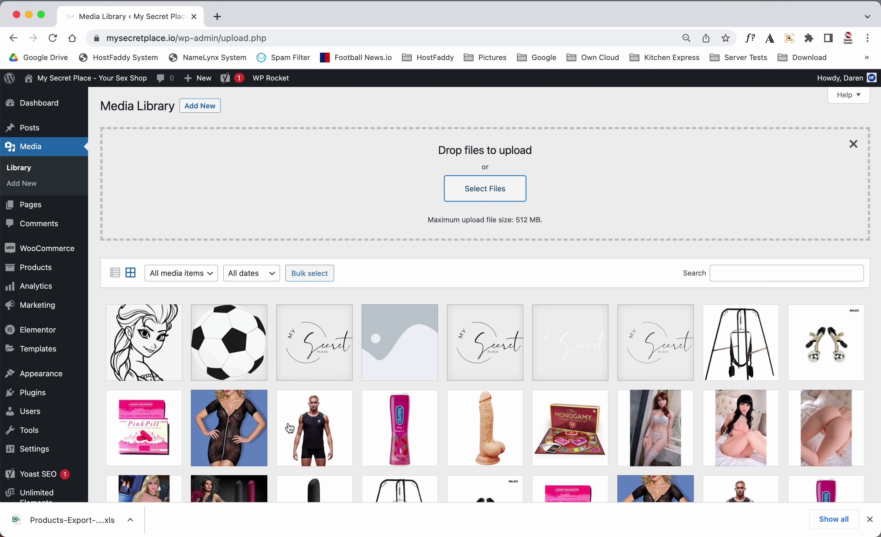
# Step: Copy the newly uploaded image's file URL to the clipboard
pyautogui.click(153, 354)
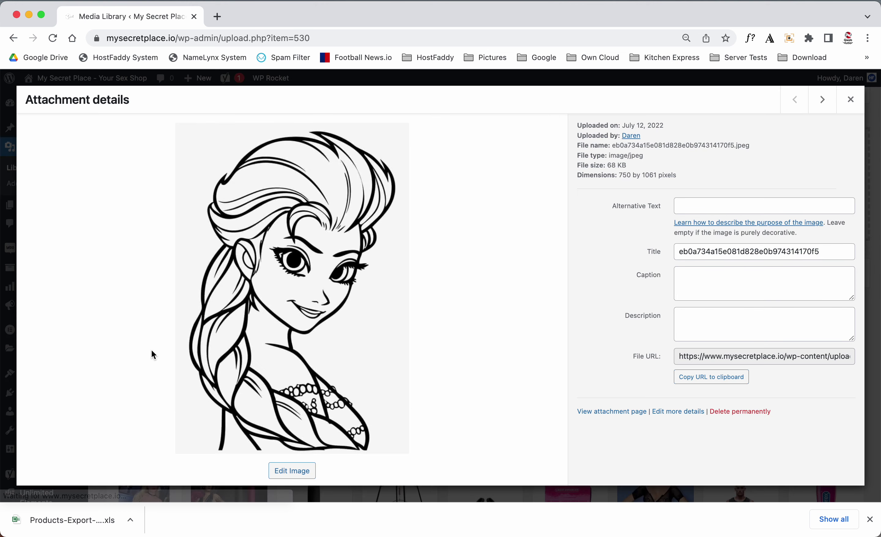
pyautogui.click(720, 379)
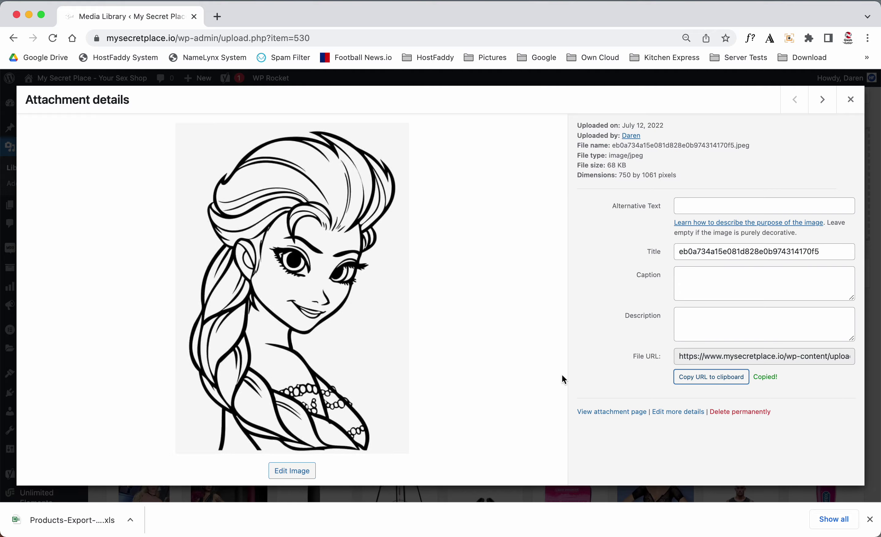
pyautogui.hotkey('ctrl', 'Up')
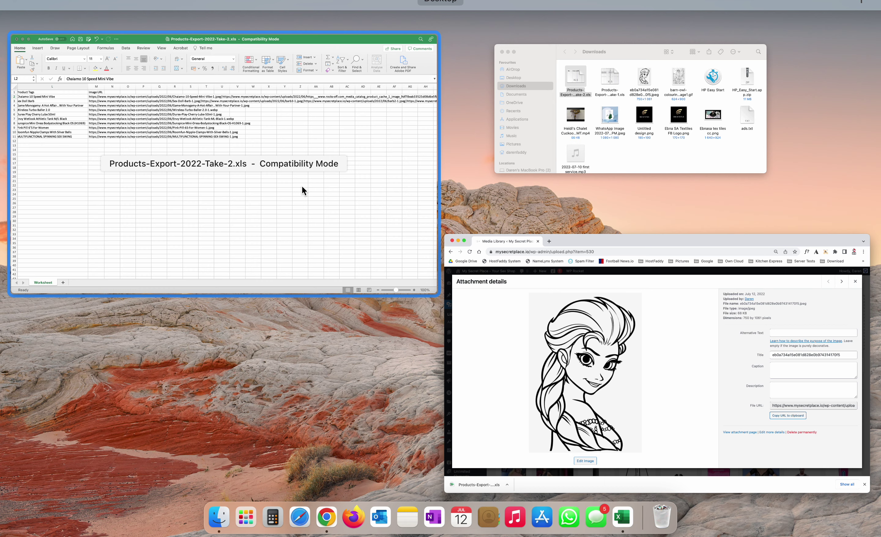
# Step: Back in Excel, inspect the first image URL in cell M2 without changing it
pyautogui.click(302, 186)
pyautogui.click(178, 131)
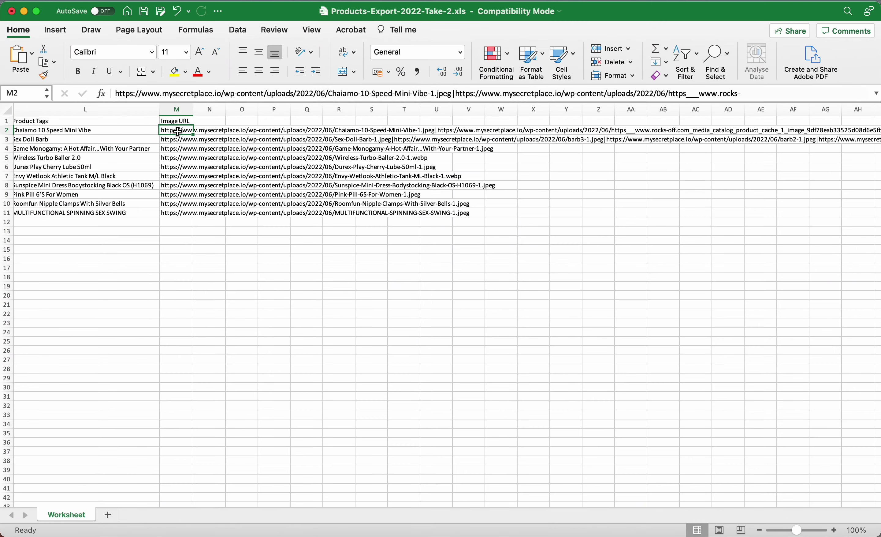
pyautogui.moveTo(115, 93); pyautogui.dragTo(360, 94)
pyautogui.doubleClick(444, 94)
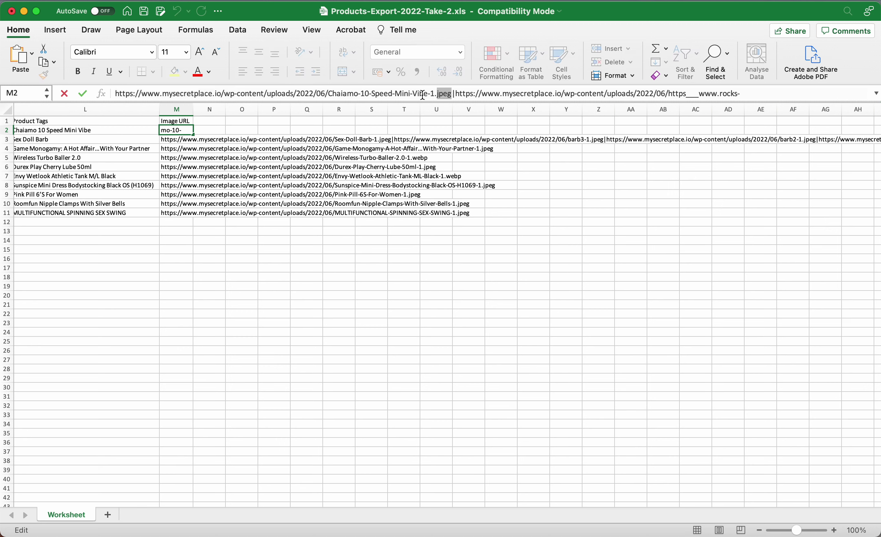
pyautogui.moveTo(422, 95); pyautogui.dragTo(168, 104)
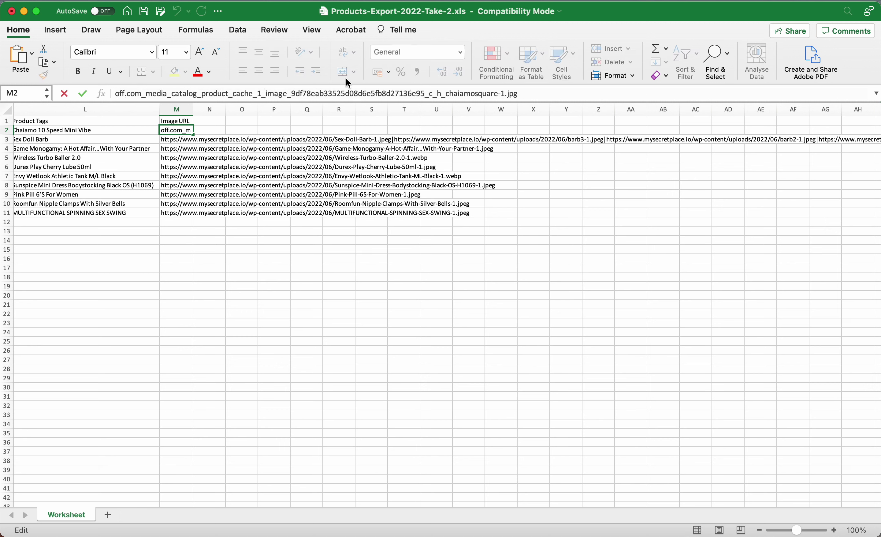
pyautogui.click(222, 139)
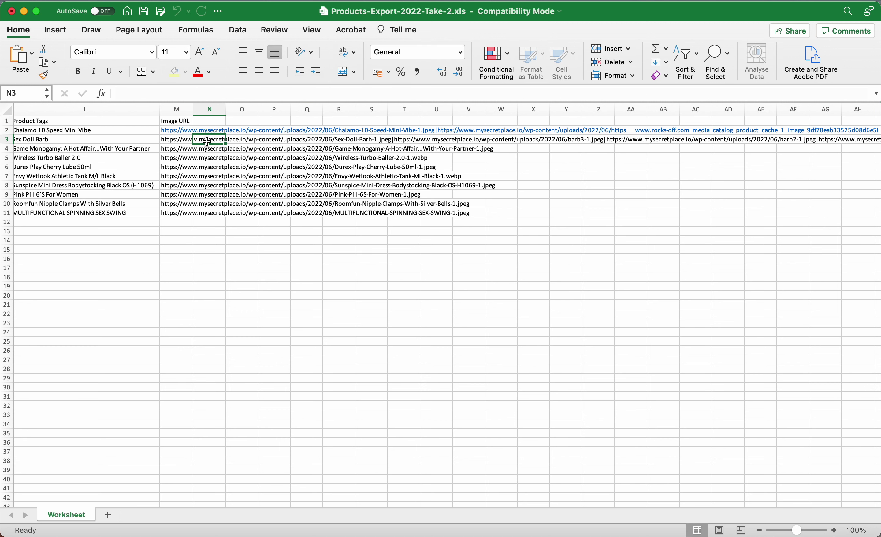
# Step: Delete the old Chaiamo image URL at the start of M2 and paste the new media URL
pyautogui.click(173, 134)
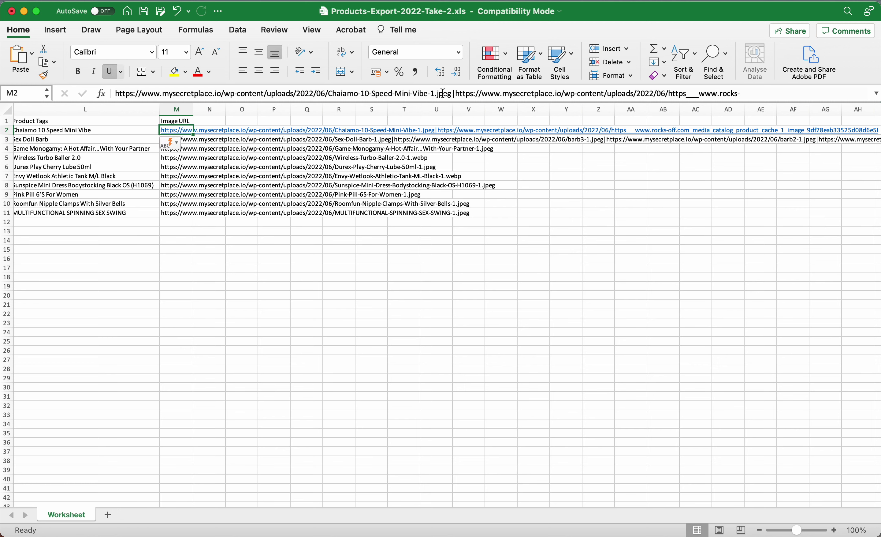
pyautogui.moveTo(452, 94); pyautogui.dragTo(128, 90)
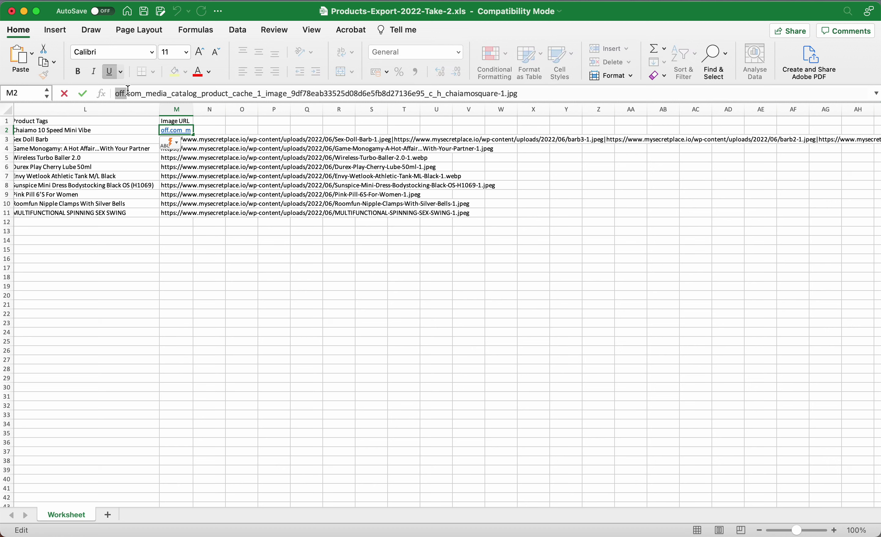
pyautogui.press('Up')
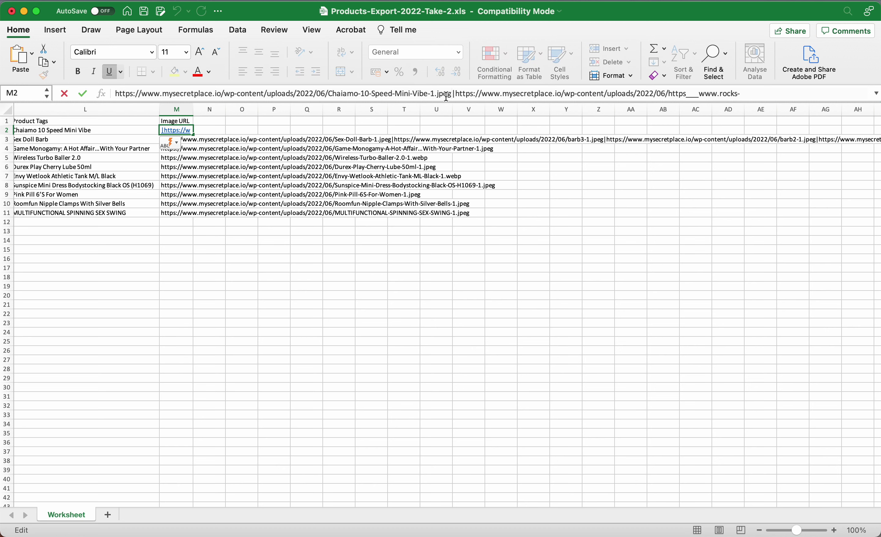
pyautogui.press('BackSpace')
pyautogui.press('BackSpace')
pyautogui.press('BackSpace')
pyautogui.press('BackSpace')
pyautogui.press('BackSpace')
pyautogui.press('BackSpace')
pyautogui.press('BackSpace')
pyautogui.press('BackSpace')
pyautogui.press('BackSpace')
pyautogui.press('BackSpace')
pyautogui.press('BackSpace')
pyautogui.press('BackSpace')
pyautogui.press('BackSpace')
pyautogui.press('BackSpace')
pyautogui.press('BackSpace')
pyautogui.press('BackSpace')
pyautogui.press('BackSpace')
pyautogui.press('BackSpace')
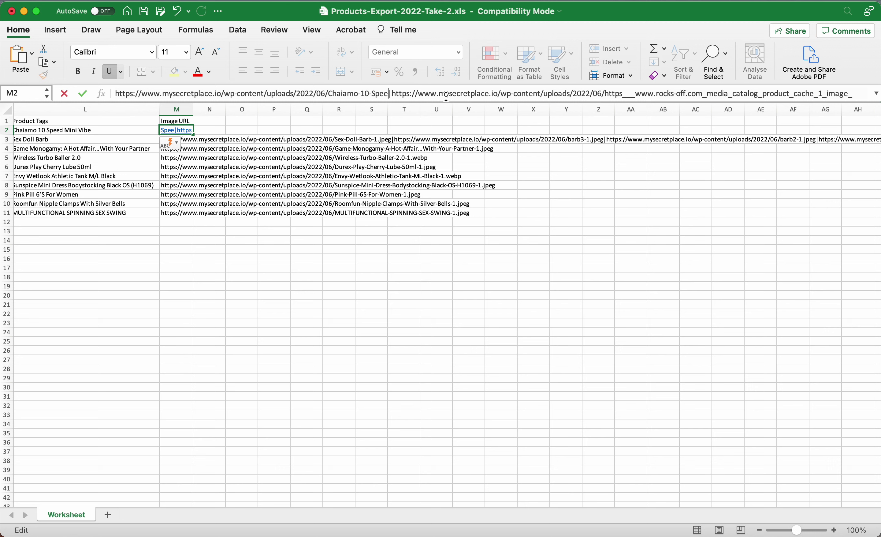
pyautogui.press('BackSpace')
pyautogui.press('BackSpace')
pyautogui.press('BackSpace')
pyautogui.press('BackSpace')
pyautogui.press('BackSpace')
pyautogui.press('BackSpace')
pyautogui.press('BackSpace')
pyautogui.press('BackSpace')
pyautogui.press('BackSpace')
pyautogui.press('BackSpace')
pyautogui.press('BackSpace')
pyautogui.press('BackSpace')
pyautogui.press('BackSpace')
pyautogui.press('BackSpace')
pyautogui.press('BackSpace')
pyautogui.press('BackSpace')
pyautogui.press('BackSpace')
pyautogui.press('BackSpace')
pyautogui.press('BackSpace')
pyautogui.press('BackSpace')
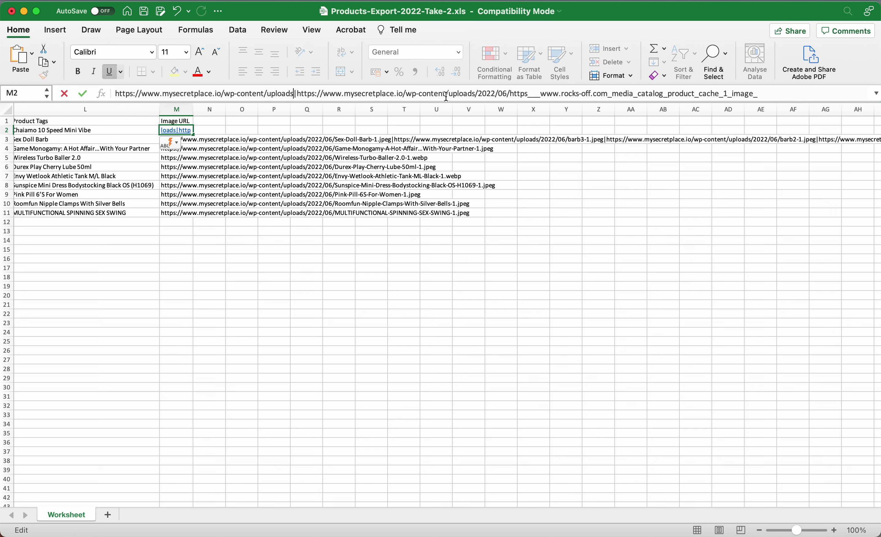
pyautogui.press('BackSpace')
pyautogui.press('BackSpace')
pyautogui.press('BackSpace')
pyautogui.press('BackSpace')
pyautogui.press('BackSpace')
pyautogui.press('BackSpace')
pyautogui.press('BackSpace')
pyautogui.press('BackSpace')
pyautogui.press('BackSpace')
pyautogui.press('BackSpace')
pyautogui.press('BackSpace')
pyautogui.press('BackSpace')
pyautogui.press('BackSpace')
pyautogui.press('BackSpace')
pyautogui.press('BackSpace')
pyautogui.press('BackSpace')
pyautogui.press('BackSpace')
pyautogui.press('BackSpace')
pyautogui.press('BackSpace')
pyautogui.press('BackSpace')
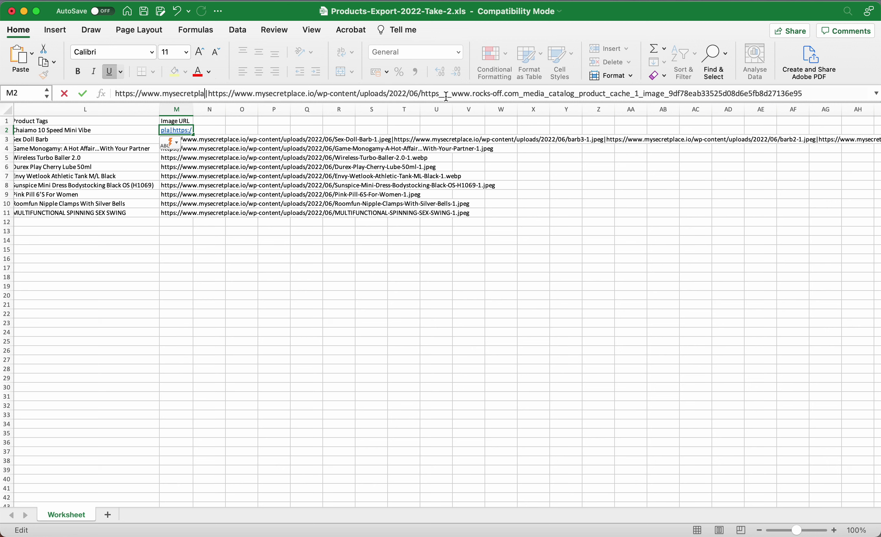
pyautogui.press('BackSpace')
pyautogui.press('BackSpace')
pyautogui.press('BackSpace')
pyautogui.press('BackSpace')
pyautogui.press('BackSpace')
pyautogui.press('BackSpace')
pyautogui.press('BackSpace')
pyautogui.press('BackSpace')
pyautogui.press('BackSpace')
pyautogui.press('BackSpace')
pyautogui.press('BackSpace')
pyautogui.press('BackSpace')
pyautogui.press('BackSpace')
pyautogui.press('BackSpace')
pyautogui.press('BackSpace')
pyautogui.press('BackSpace')
pyautogui.press('BackSpace')
pyautogui.press('BackSpace')
pyautogui.press('BackSpace')
pyautogui.press('BackSpace')
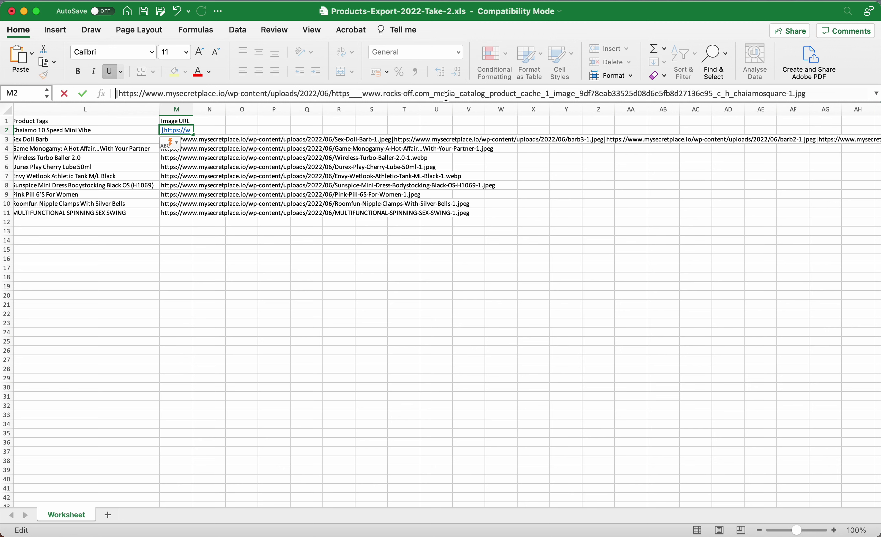
pyautogui.press('BackSpace')
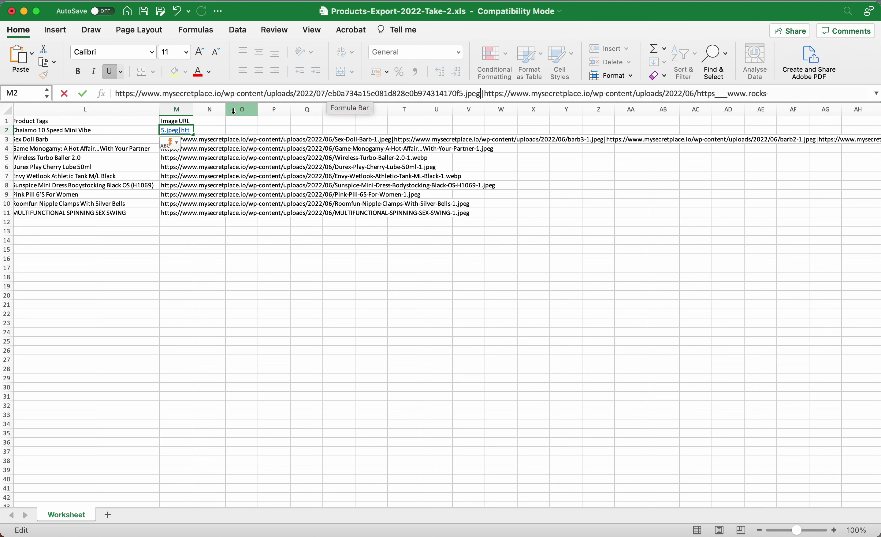
# Step: Commit the M2 edit with the new 2022/07 URL first and scroll back to column A
pyautogui.doubleClick(483, 93)
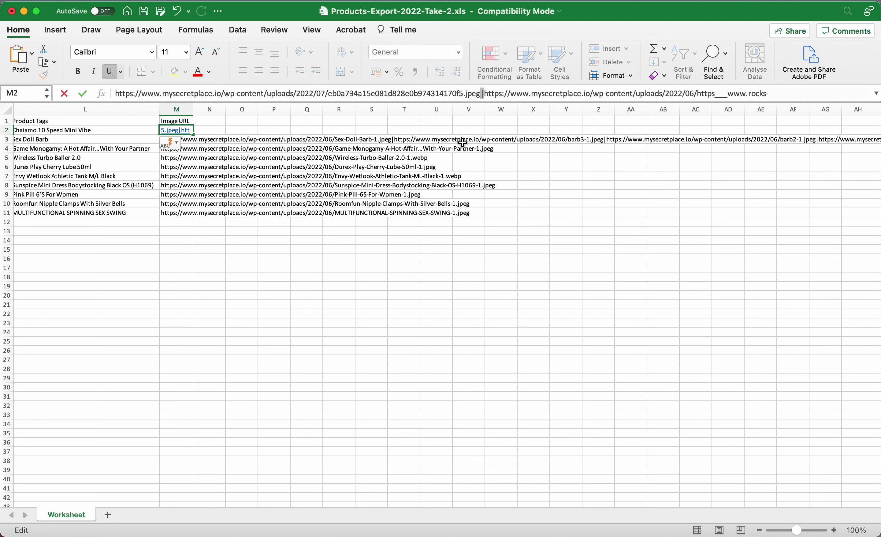
pyautogui.click(369, 158)
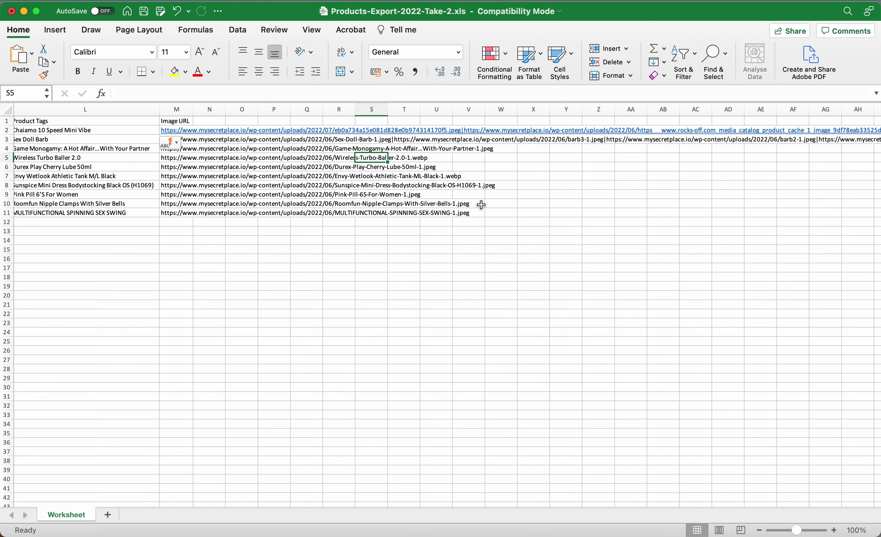
pyautogui.hscroll(5, 481, 204)
pyautogui.hscroll(-10, 482, 205)
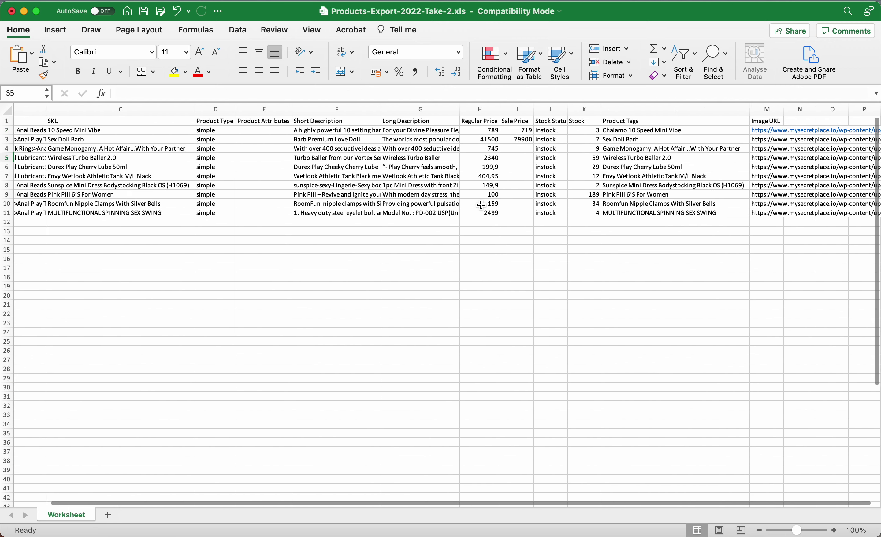
pyautogui.hscroll(-3, 482, 205)
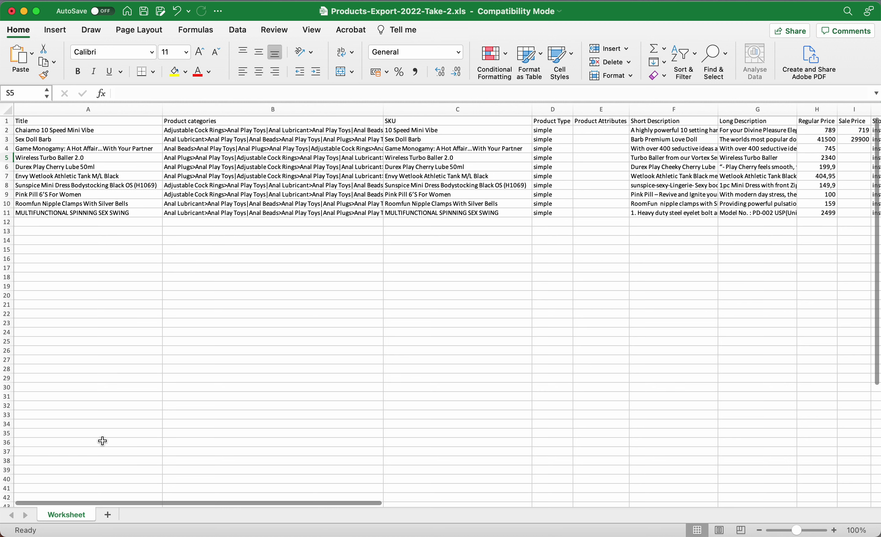